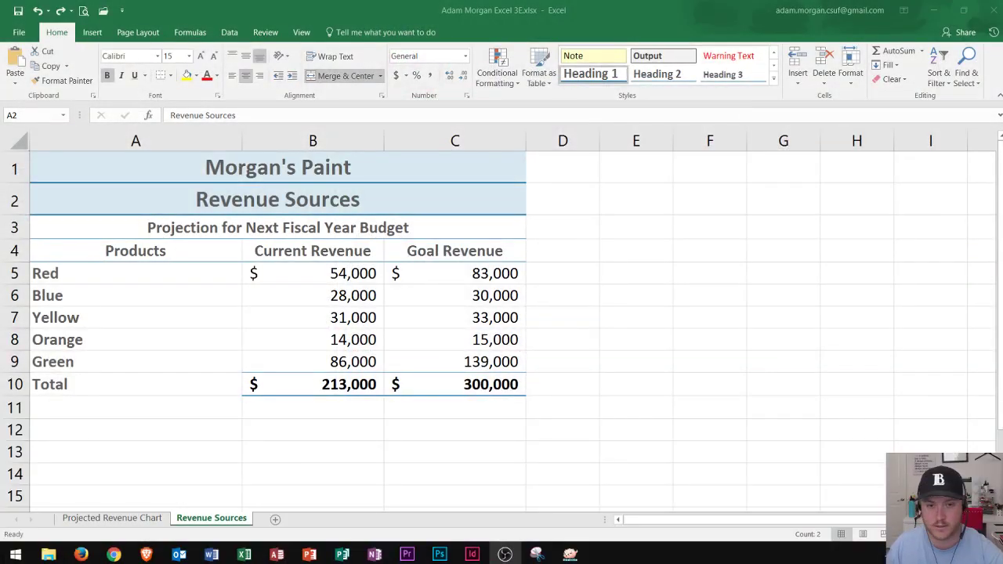
Give the Red product cell A5 a light orange fill.
left_click_drag(249, 199, 242, 162)
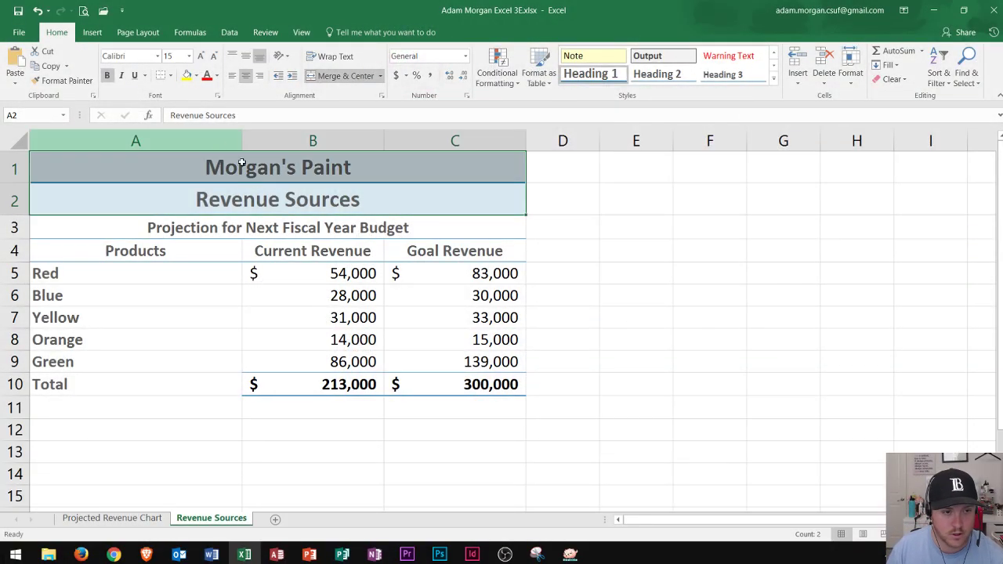
left_click(105, 253)
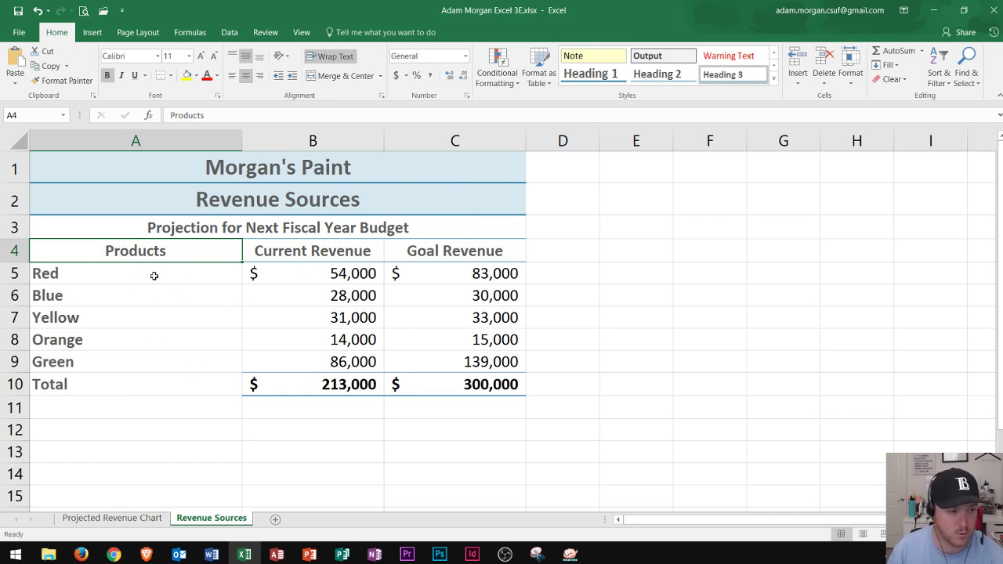
left_click(91, 273)
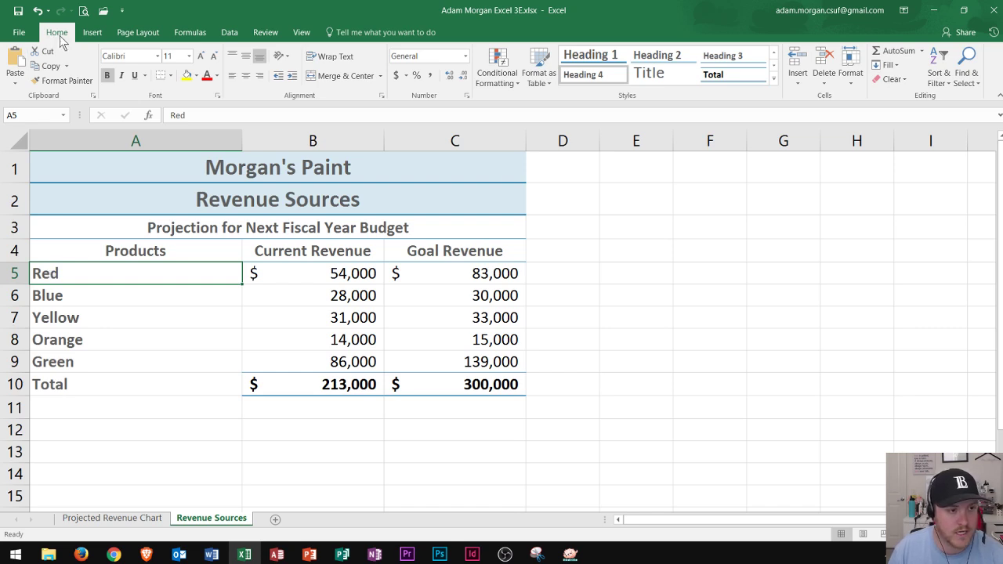
left_click(197, 76)
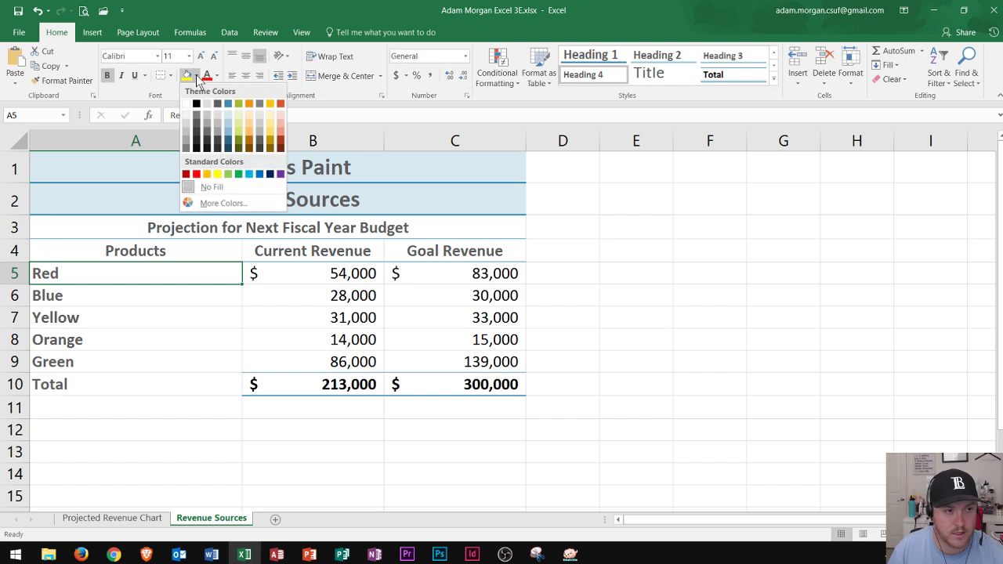
left_click(197, 76)
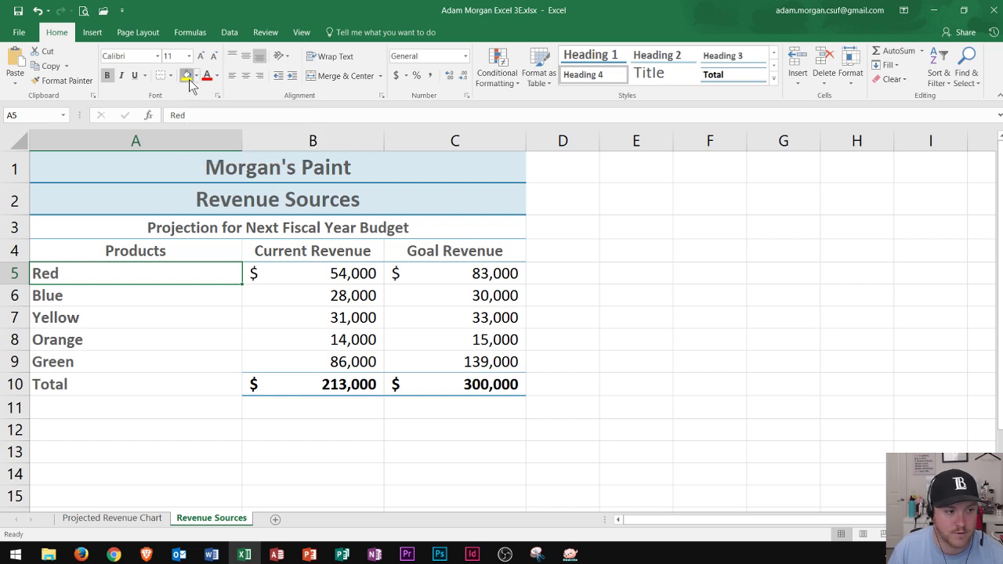
left_click(188, 79)
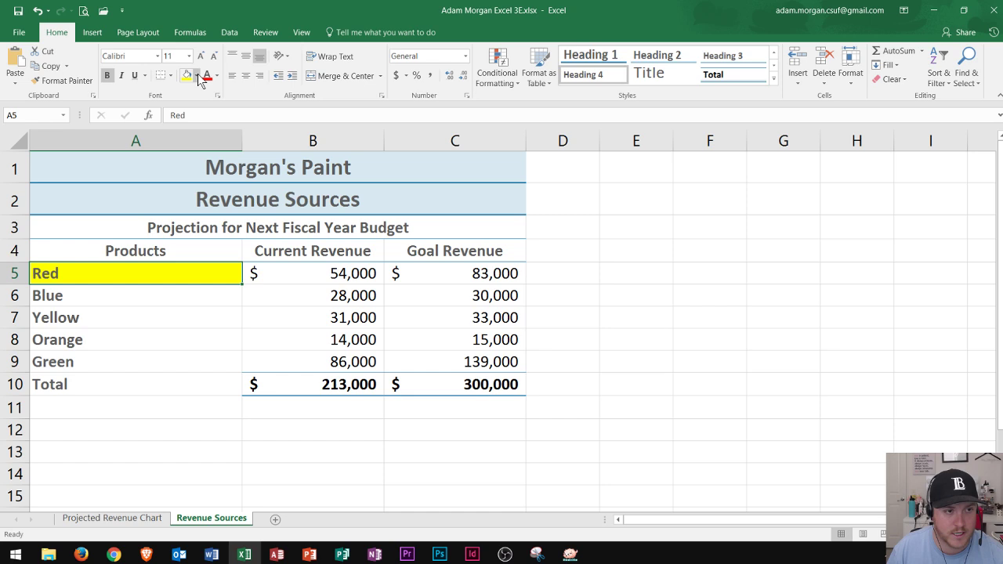
left_click(199, 77)
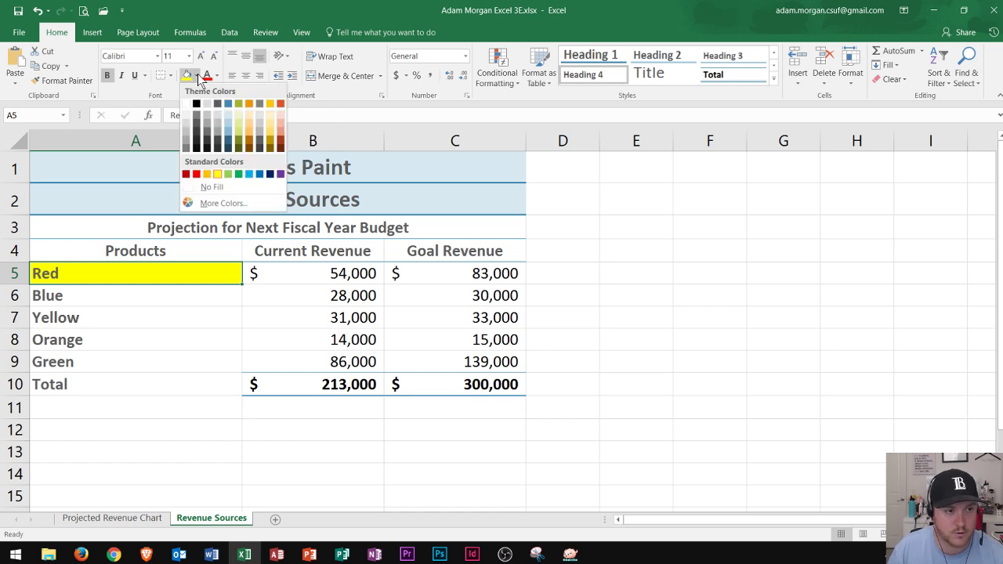
left_click(280, 117)
Fill the Blue cell light blue and the Yellow cell light yellow, then select Orange.
left_click(89, 297)
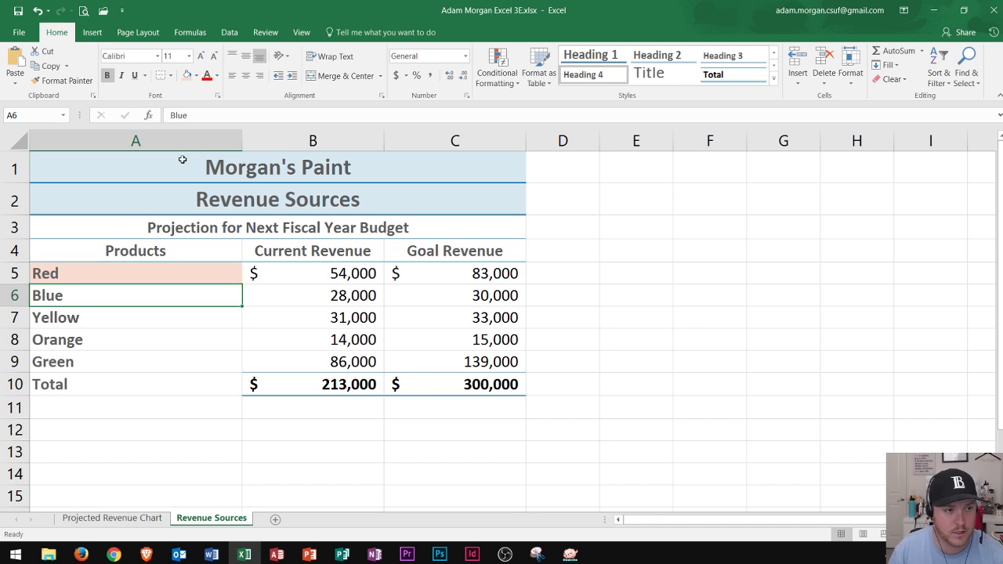
left_click(198, 77)
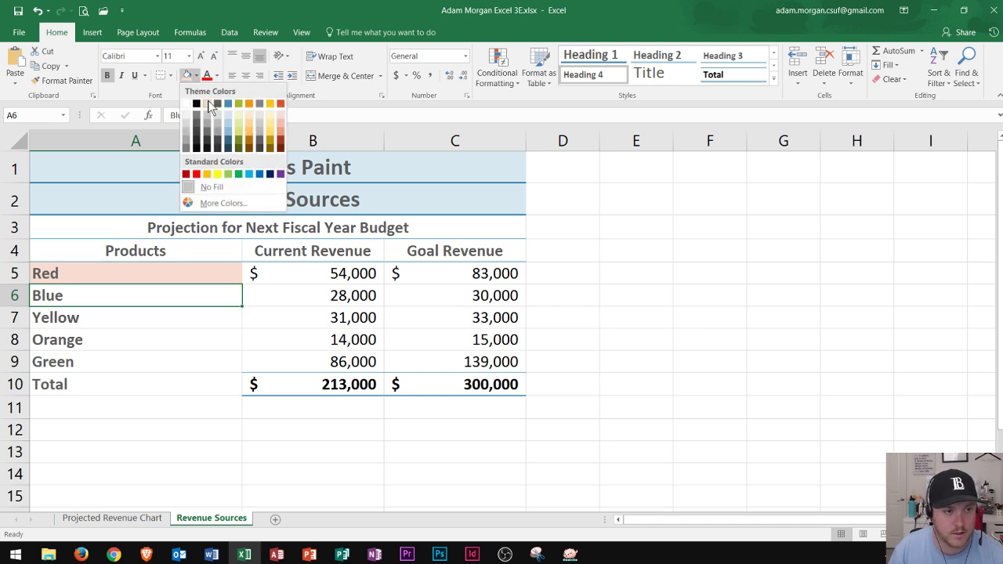
left_click(231, 116)
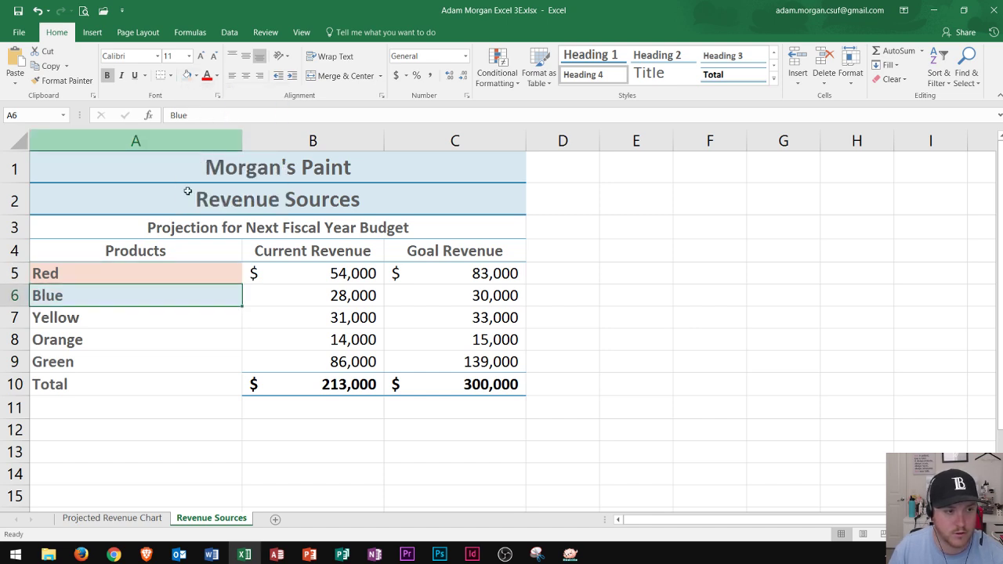
left_click(93, 315)
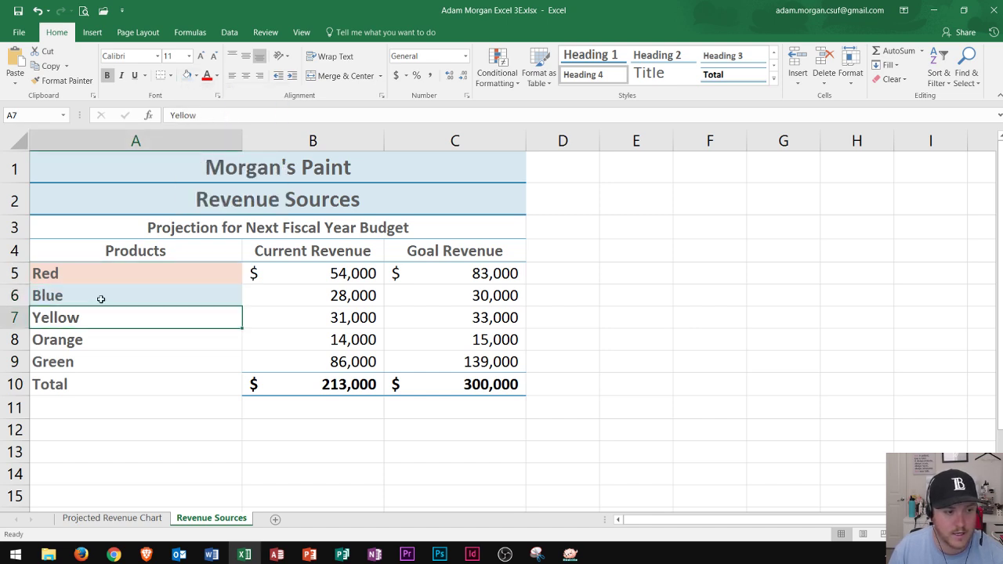
left_click(196, 75)
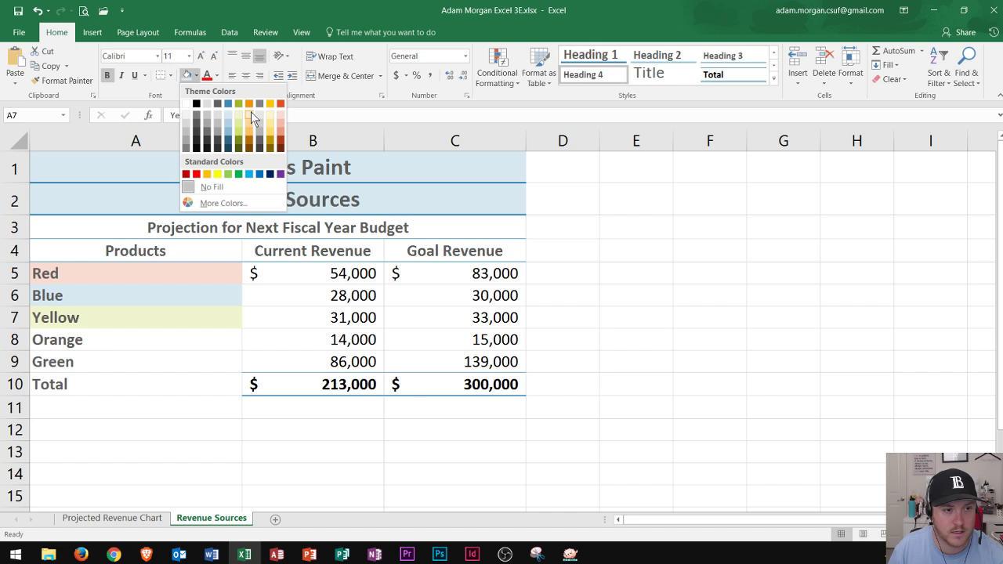
left_click(267, 112)
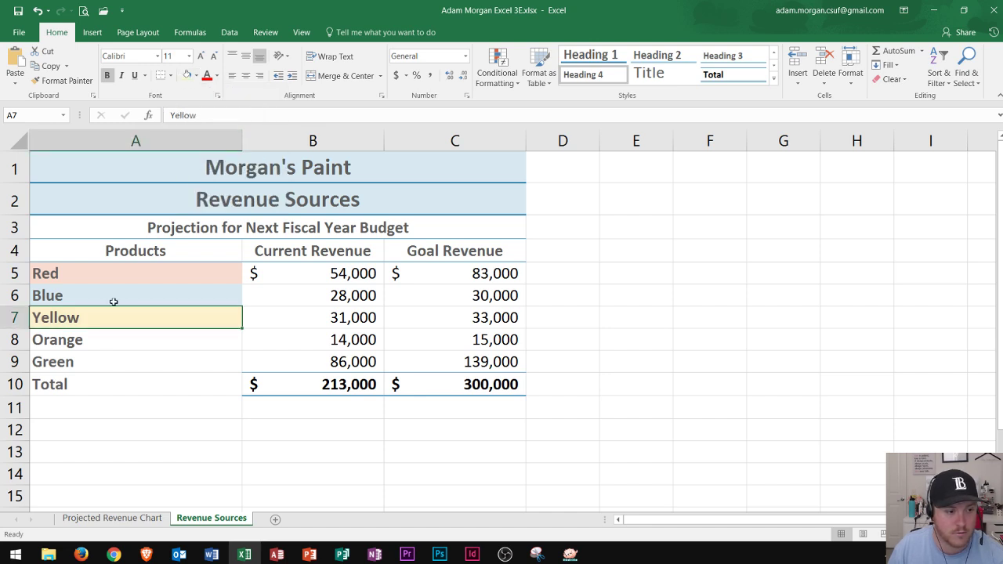
left_click(96, 346)
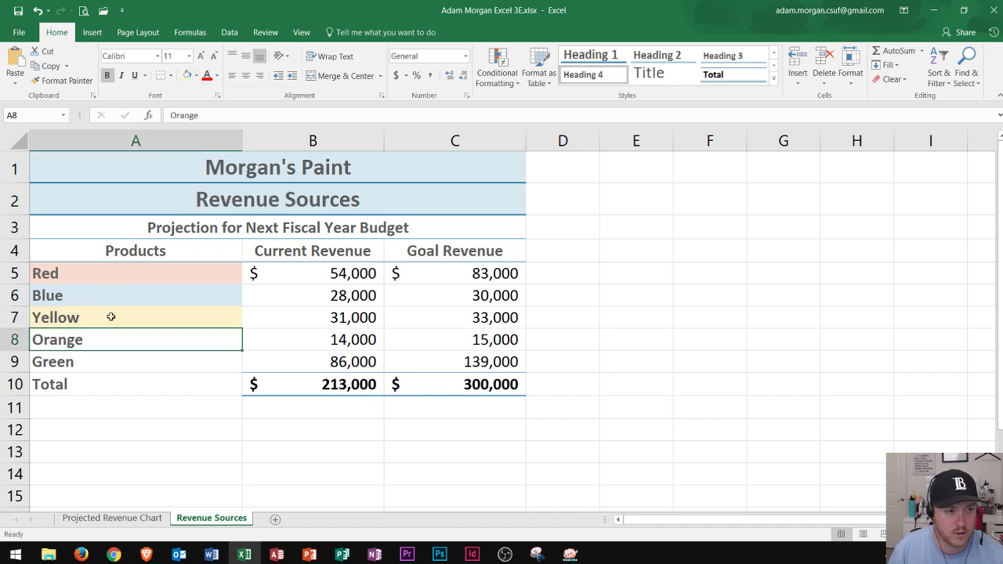
left_click(196, 79)
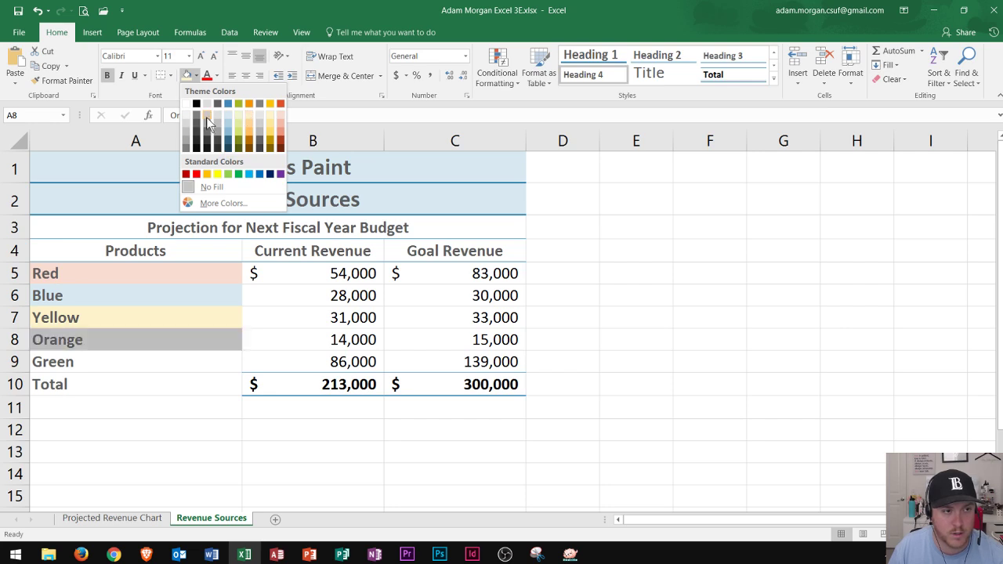
Look through the Page Layout themes and colour schemes without applying any, then return to Home.
left_click(138, 33)
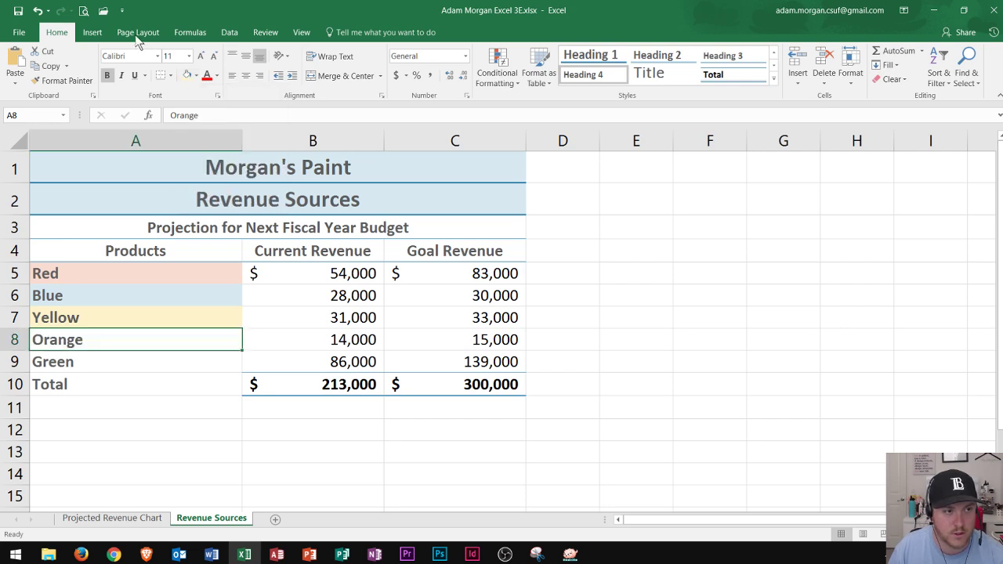
left_click(138, 33)
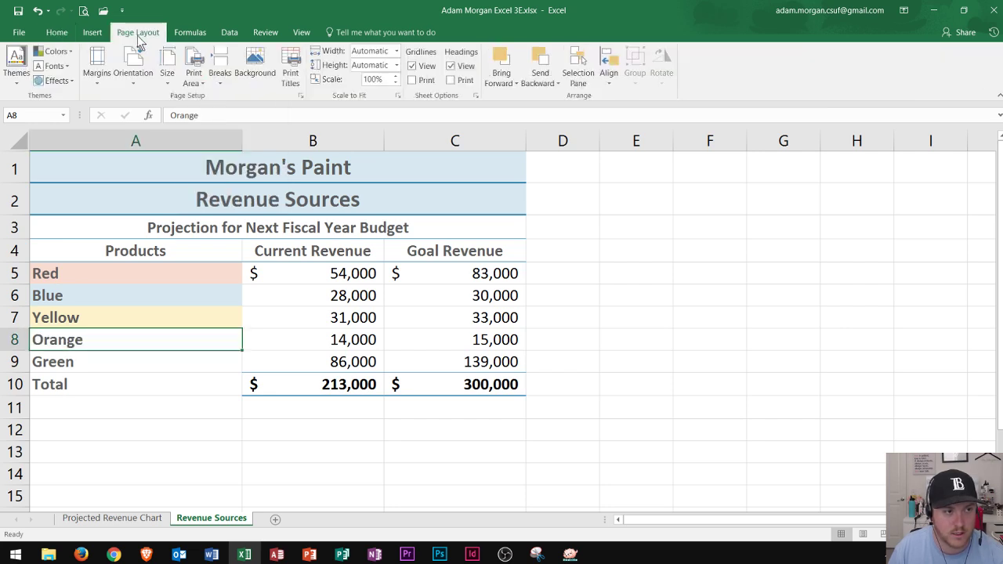
left_click(16, 84)
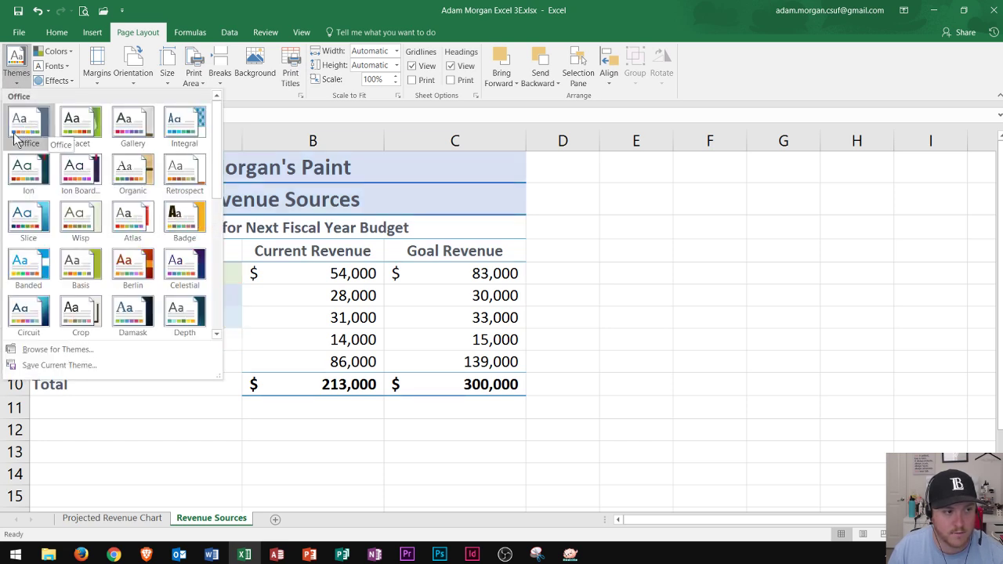
left_click(18, 64)
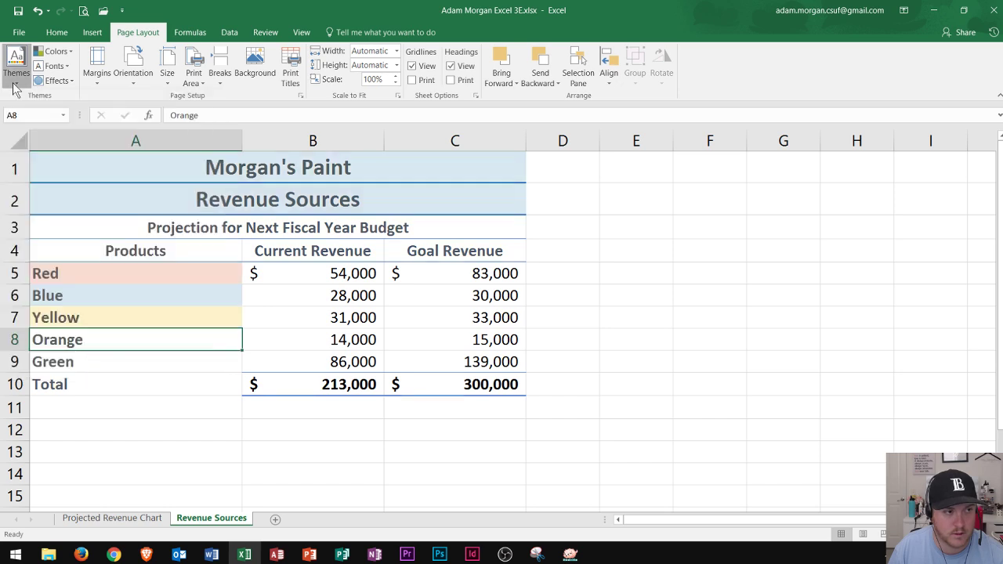
left_click(53, 51)
left_click(54, 52)
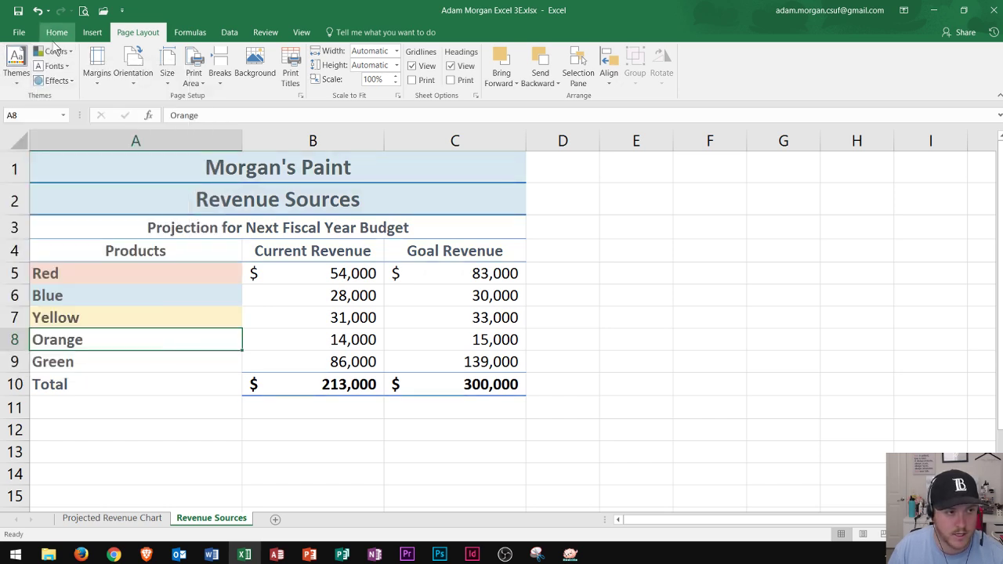
left_click(57, 32)
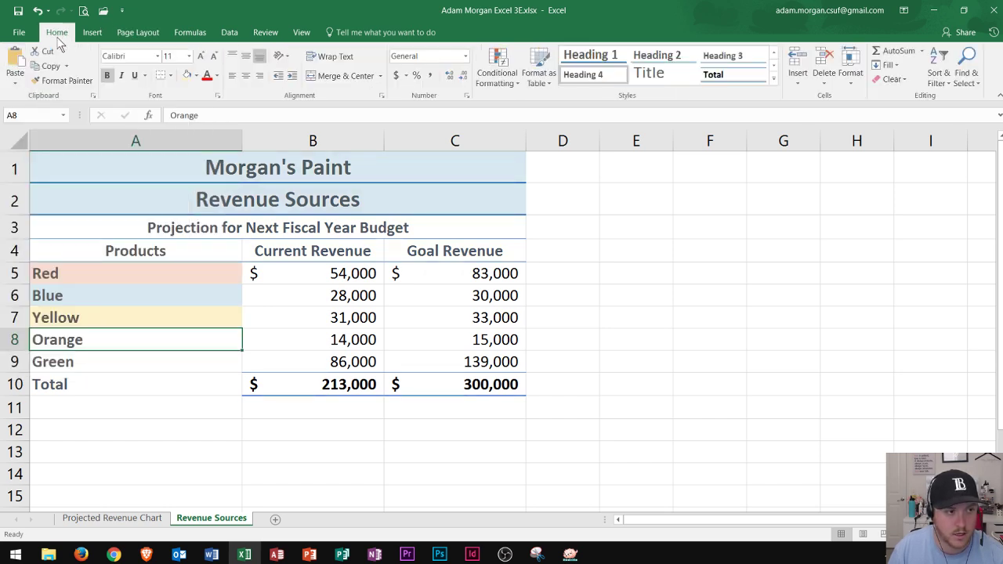
Fill the Orange cell with Orange Lighter 80% and Green cell A9 with Green Lighter 80%.
left_click(186, 76)
left_click(196, 76)
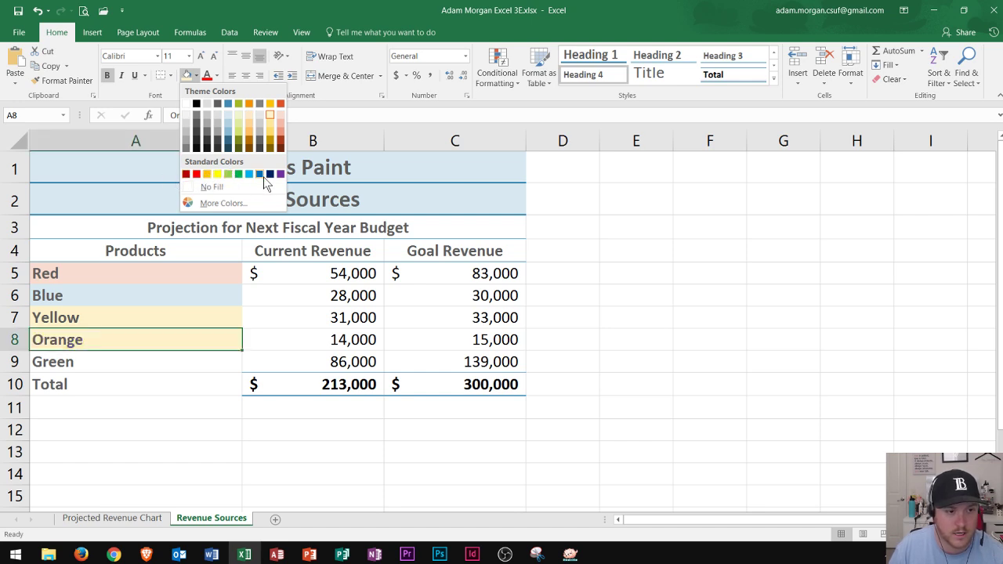
left_click(247, 112)
left_click(77, 362)
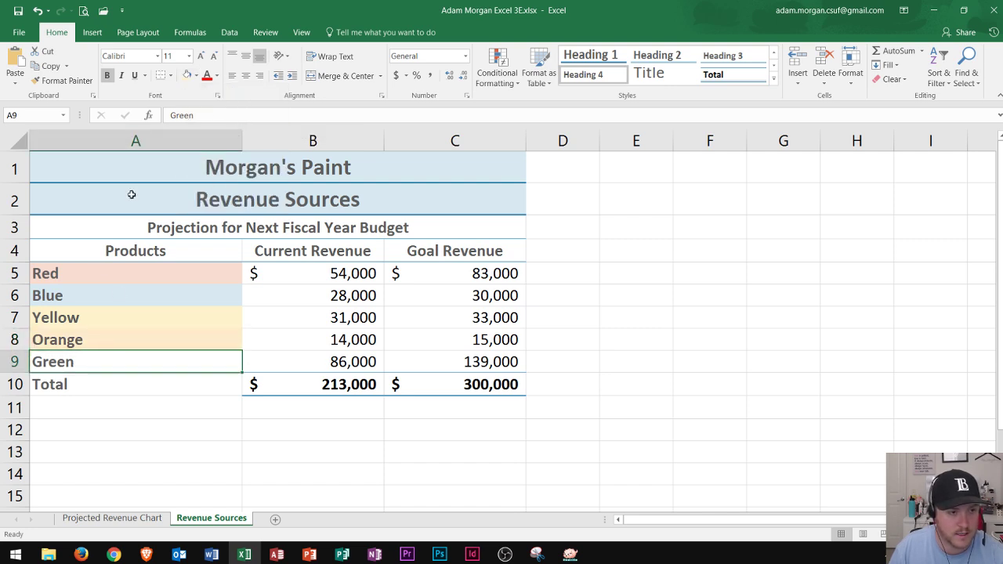
left_click(196, 75)
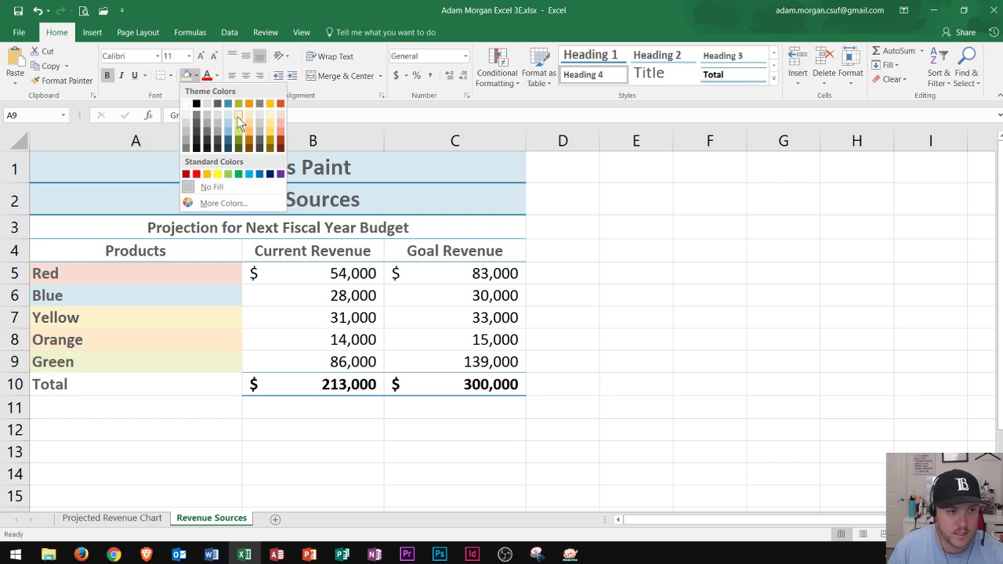
left_click(238, 116)
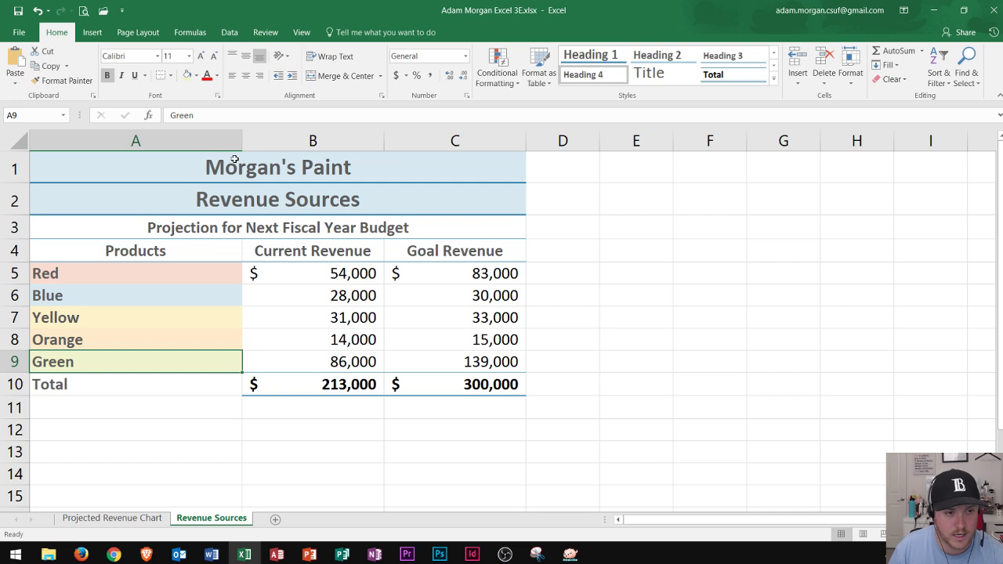
Set the merged title rows A1:C2 to No Fill.
left_click_drag(232, 161, 235, 189)
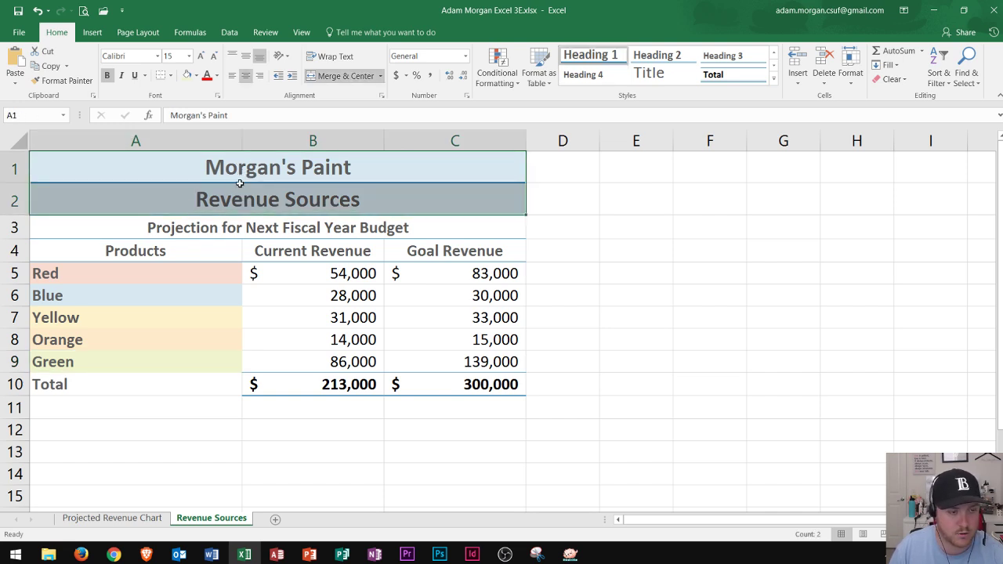
left_click(198, 75)
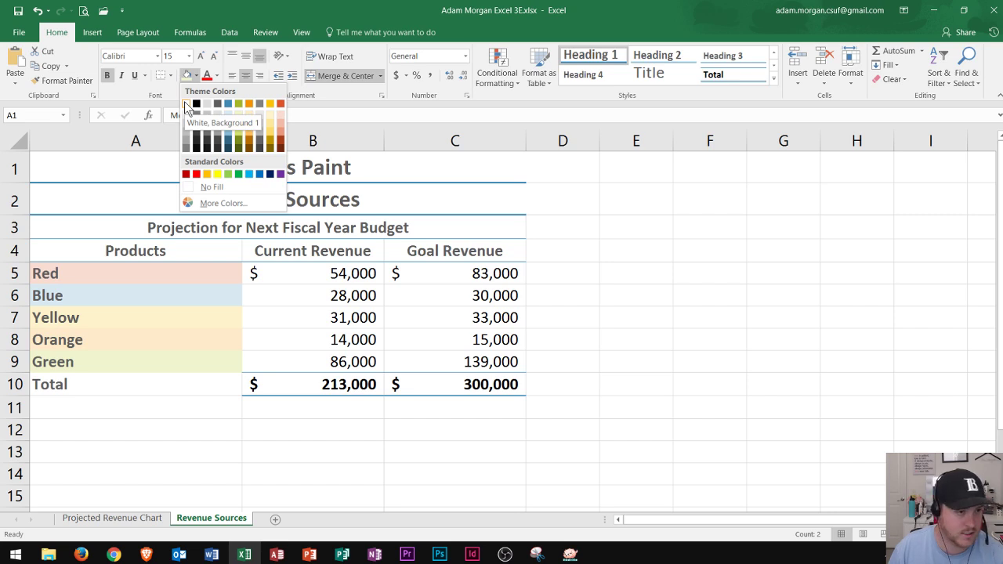
left_click(221, 185)
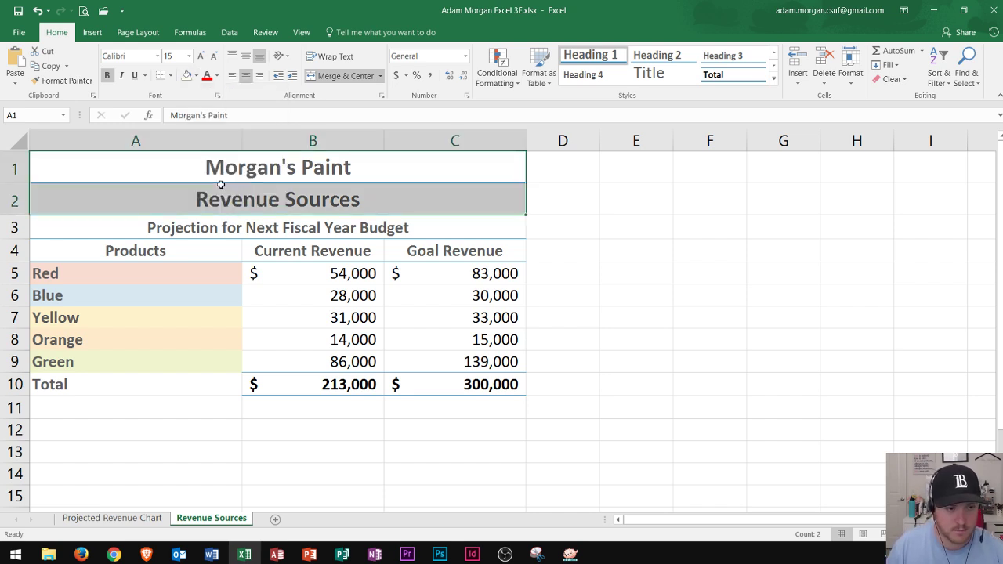
left_click(186, 169)
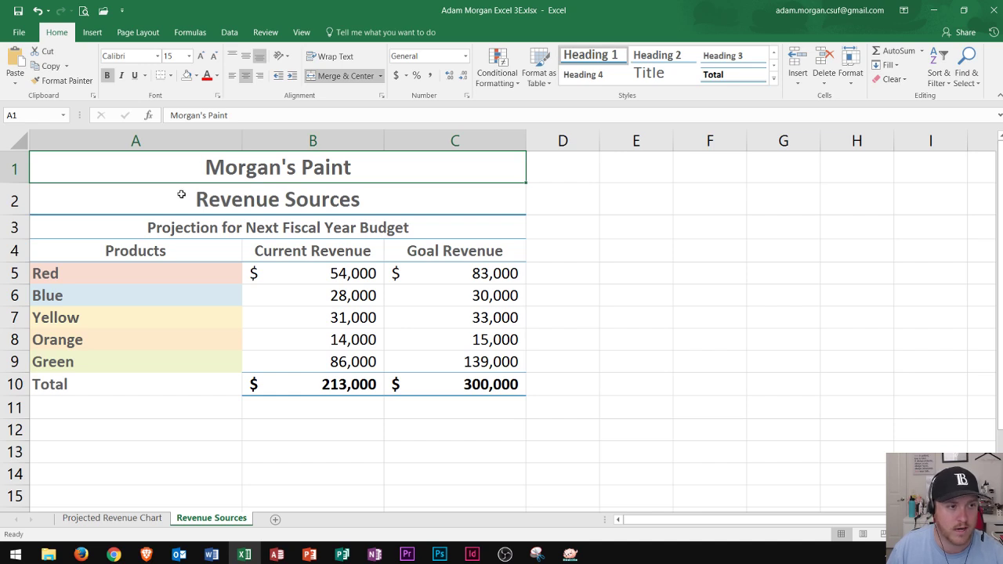
Start a Page Layout sheet background and browse for a picture from a file.
left_click(129, 34)
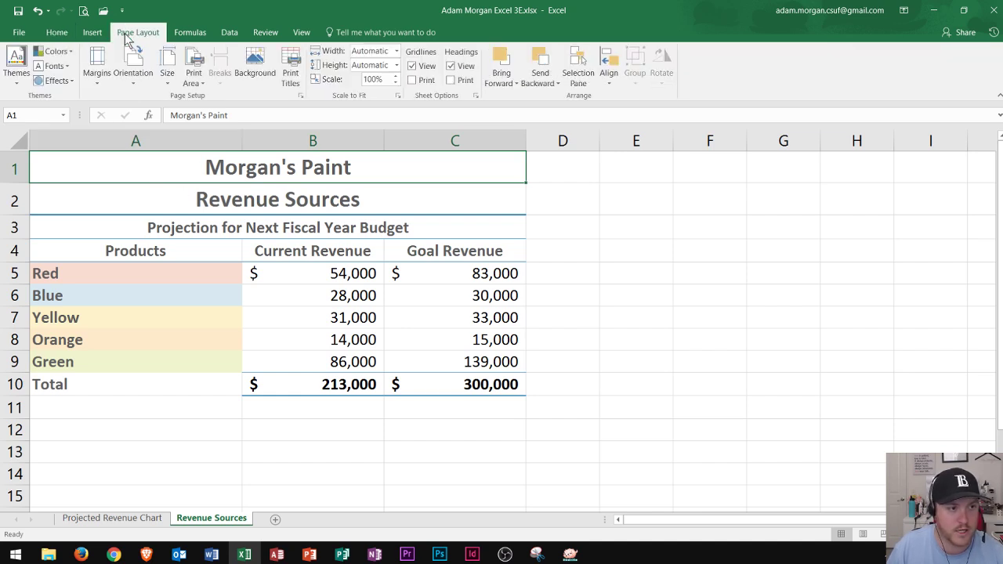
left_click(254, 71)
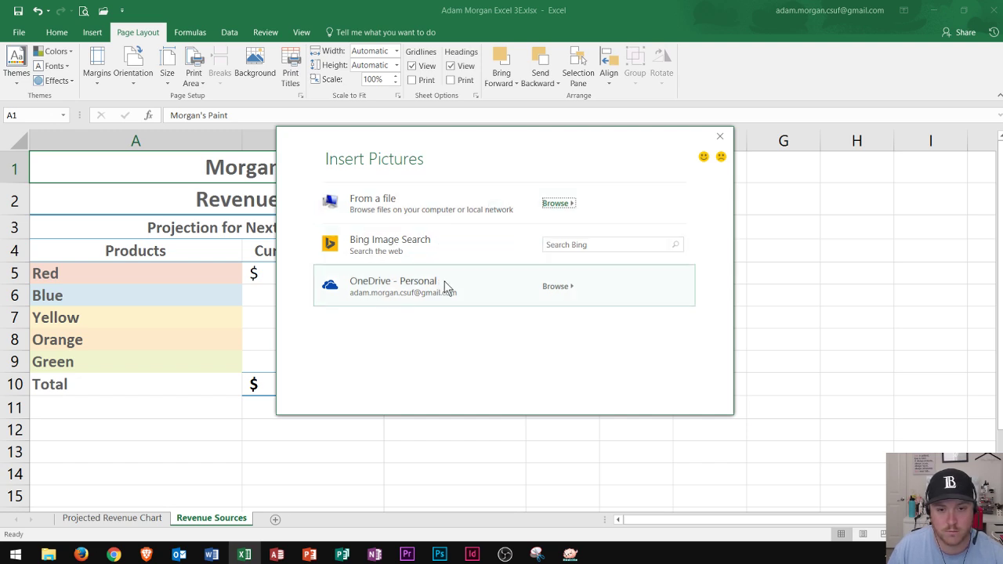
left_click(552, 204)
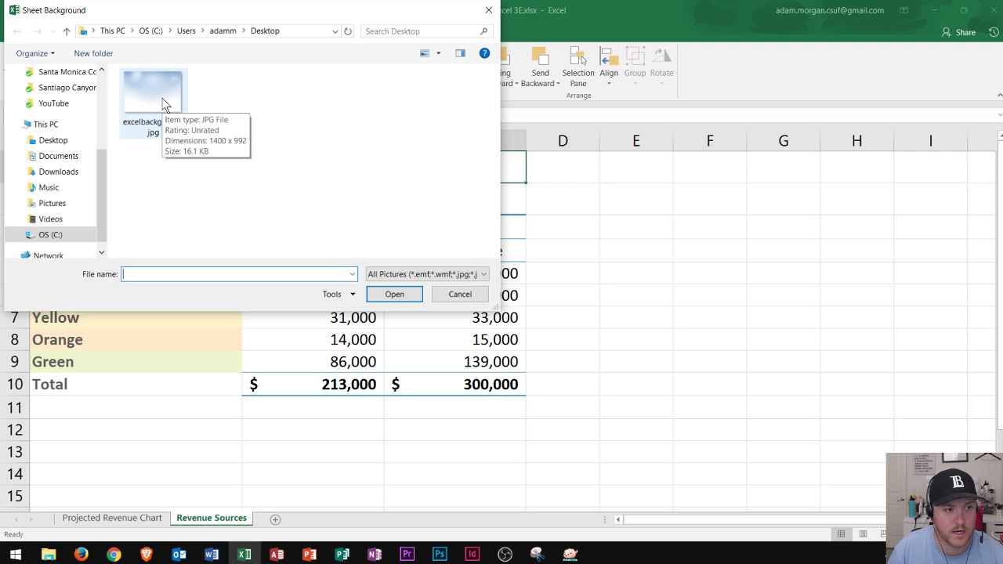
Apply excelbackground.jpg as the sheet background and scroll to check the tiling.
double_click(163, 104)
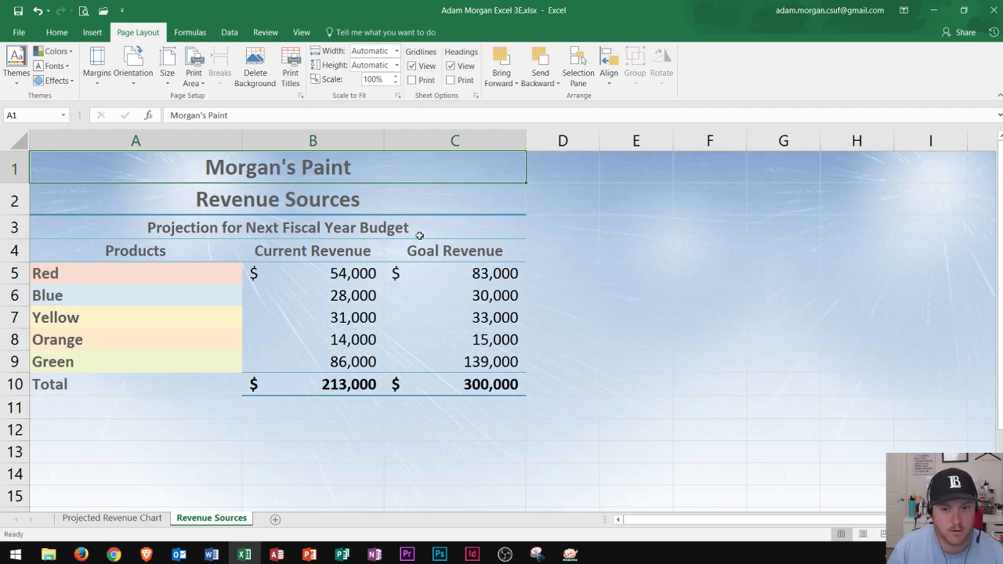
scroll(390, 209, "down", 6)
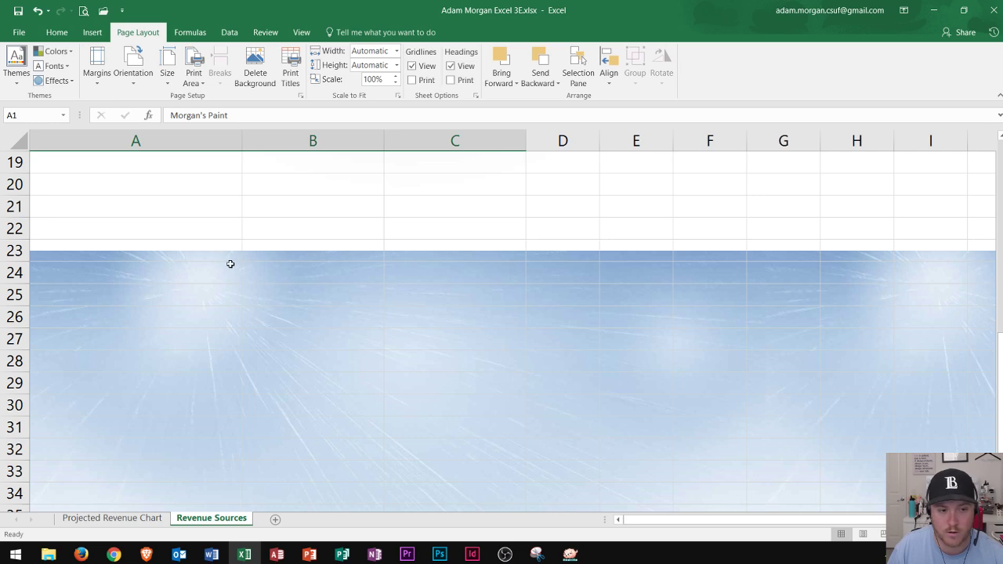
scroll(239, 268, "up", 1)
scroll(239, 269, "up", 5)
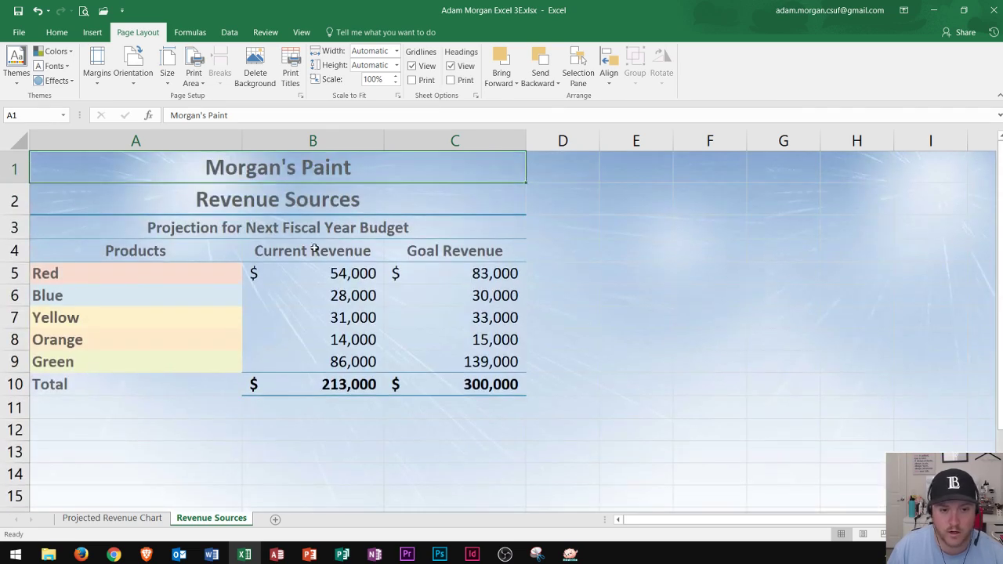